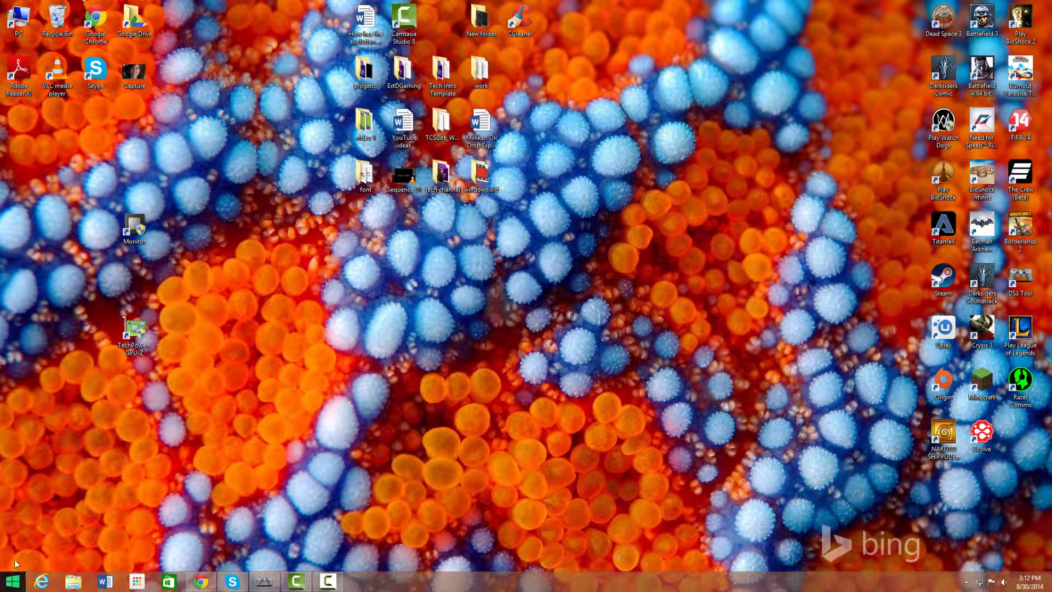
Step: Open the Win+X power-user menu from the Start button
{"action": "right_click", "coordinate": [11, 582]}
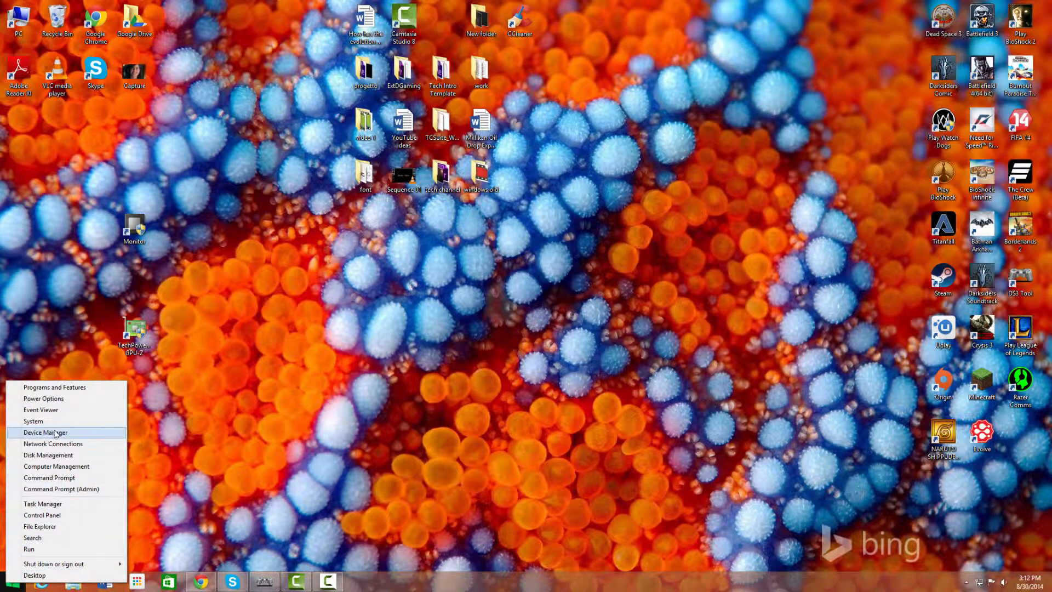
Step: Open Windows Firewall from Control Panel and maximize its window
{"action": "left_click", "coordinate": [50, 514]}
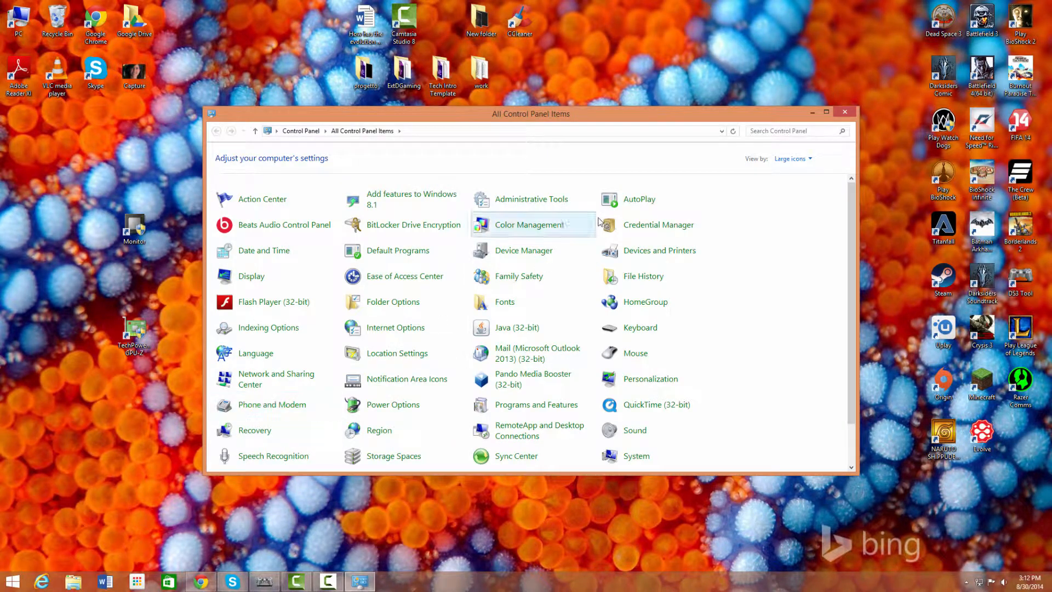
{"action": "scroll", "coordinate": [299, 442], "scroll_direction": "down", "scroll_amount": 2}
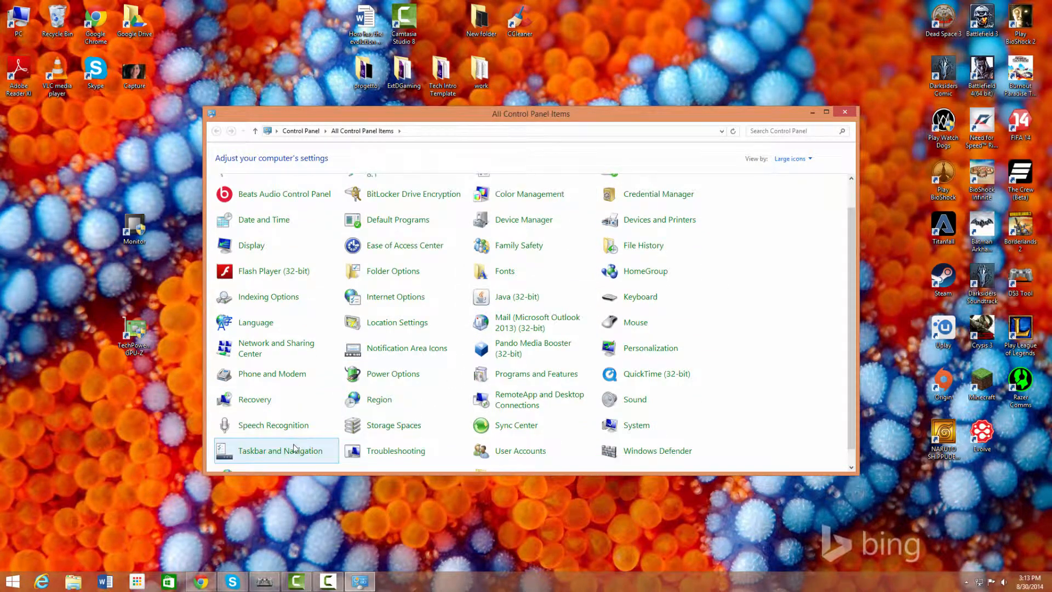
{"action": "left_click", "coordinate": [283, 461]}
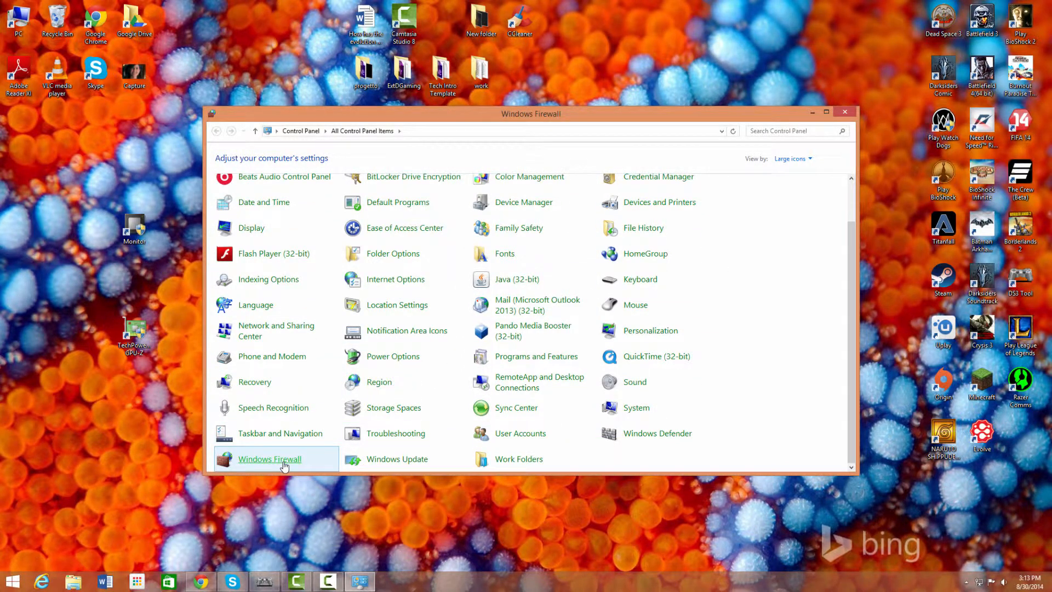
{"action": "left_click", "coordinate": [822, 115]}
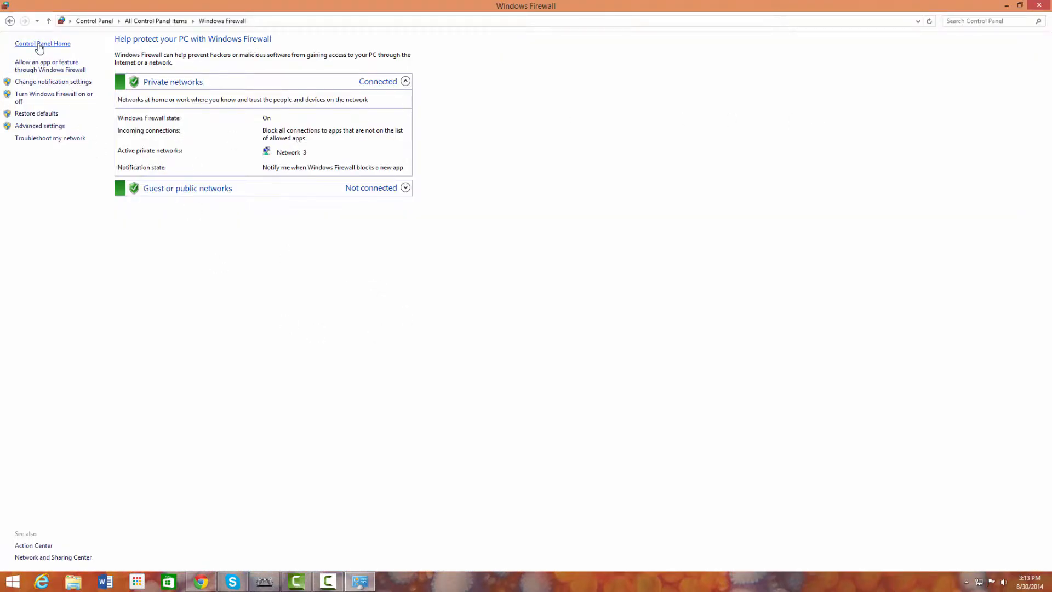
Step: Open Advanced settings and start a New Rule from the Inbound Rules list
{"action": "left_click", "coordinate": [38, 127]}
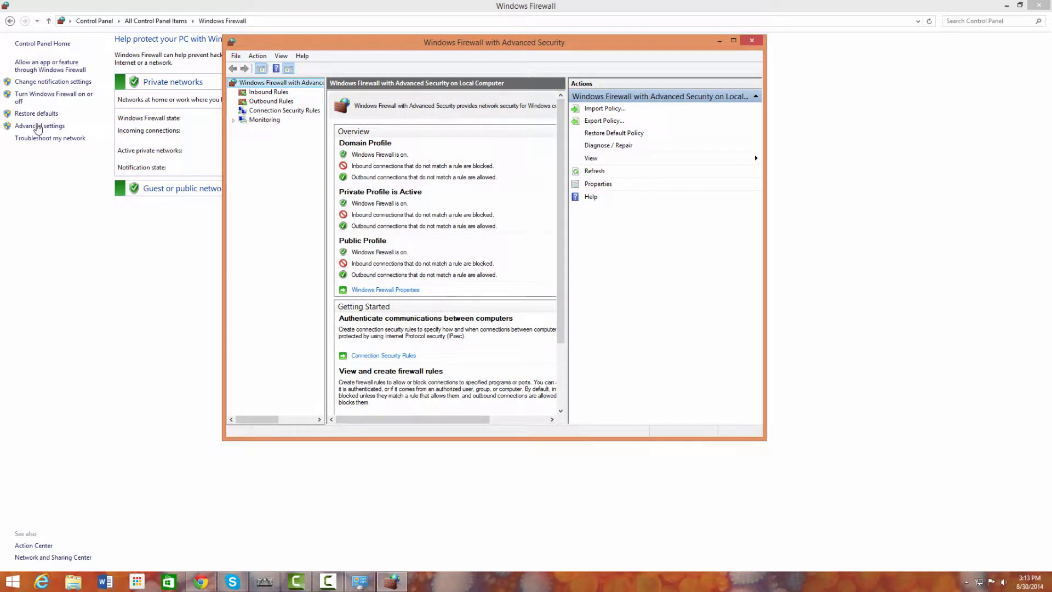
{"action": "key", "text": "Down"}
{"action": "key", "text": "Down"}
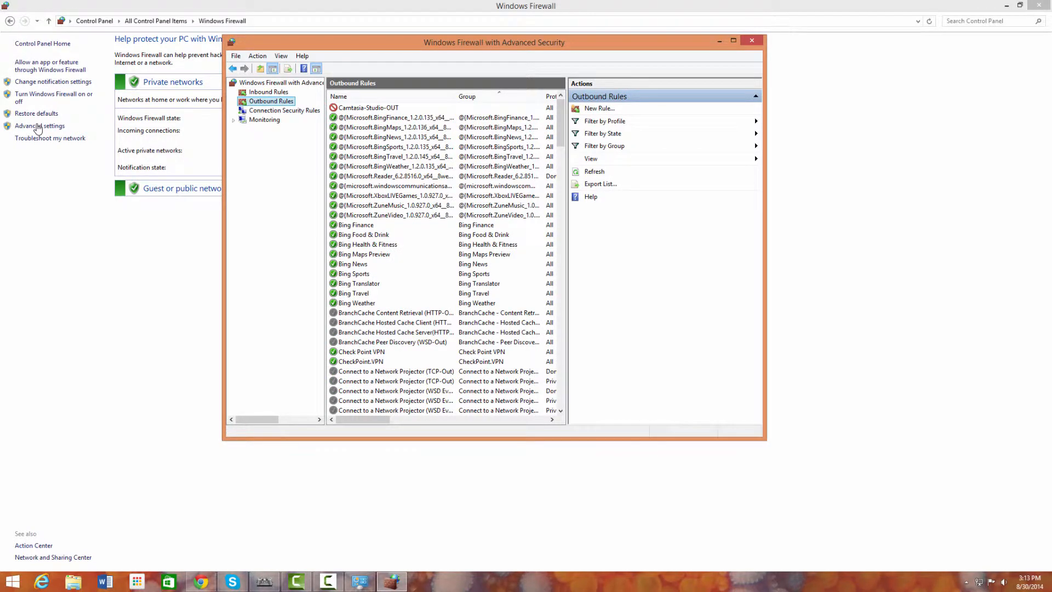
{"action": "key", "text": "Up"}
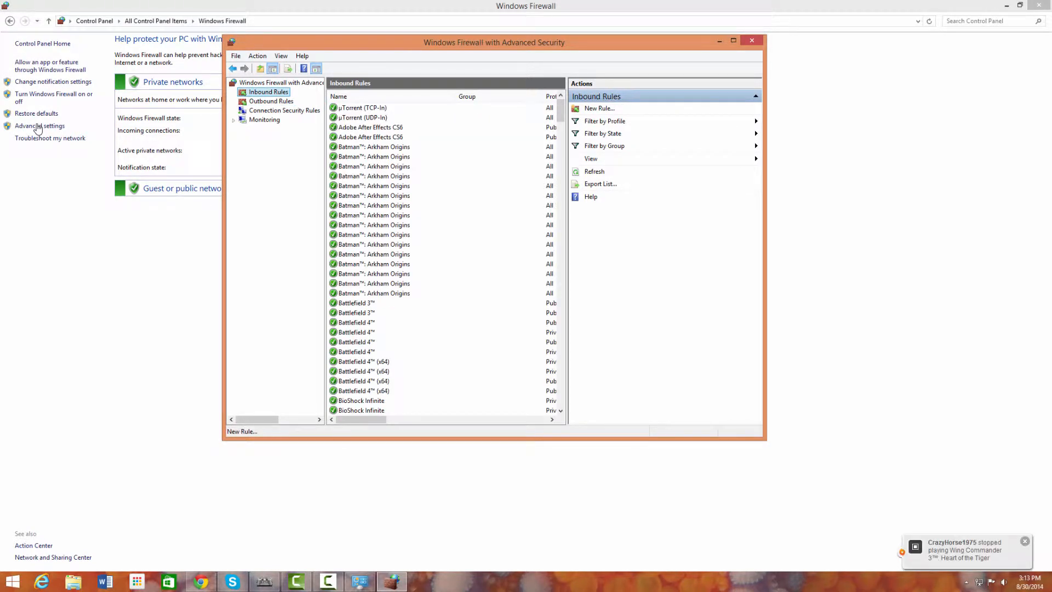
{"action": "left_click", "coordinate": [600, 108]}
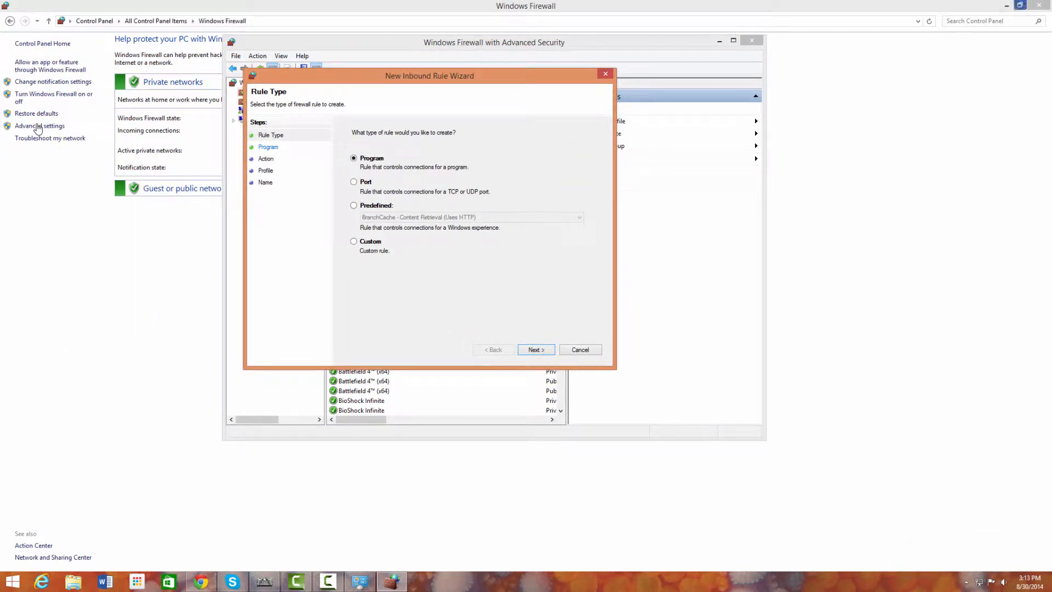
Step: Find AcroRd32's folder through the Adobe Reader XI shortcut's Properties, then close the Properties dialog
{"action": "left_click", "coordinate": [1006, 5]}
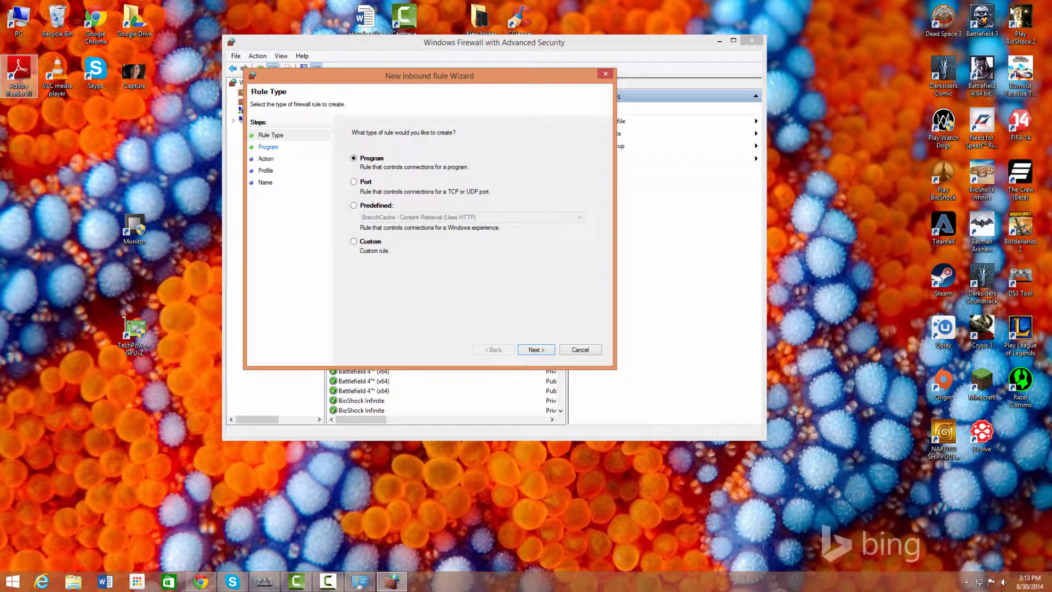
{"action": "right_click", "coordinate": [20, 73]}
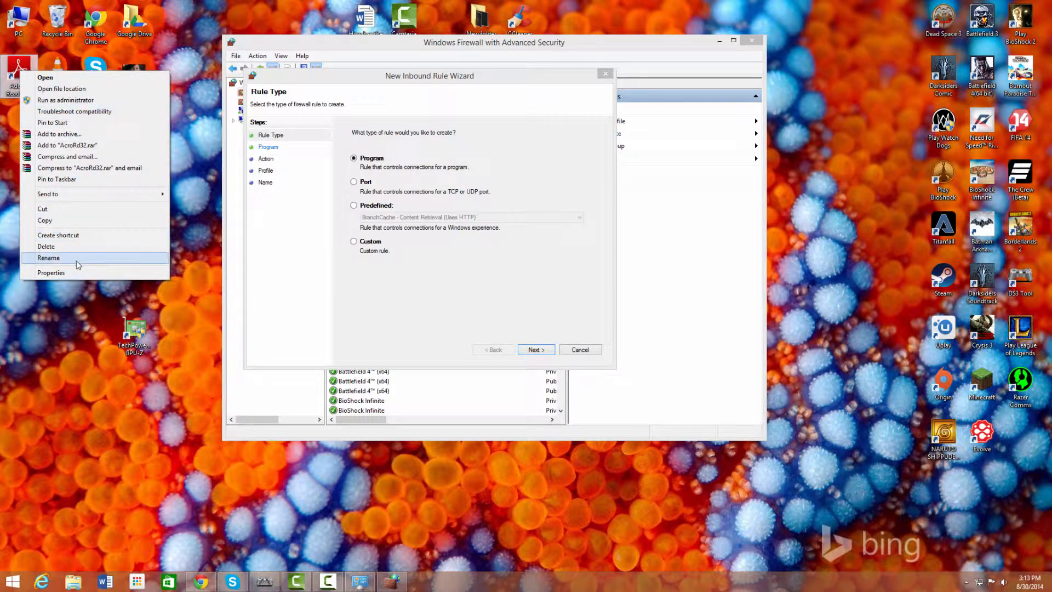
{"action": "left_click", "coordinate": [57, 273]}
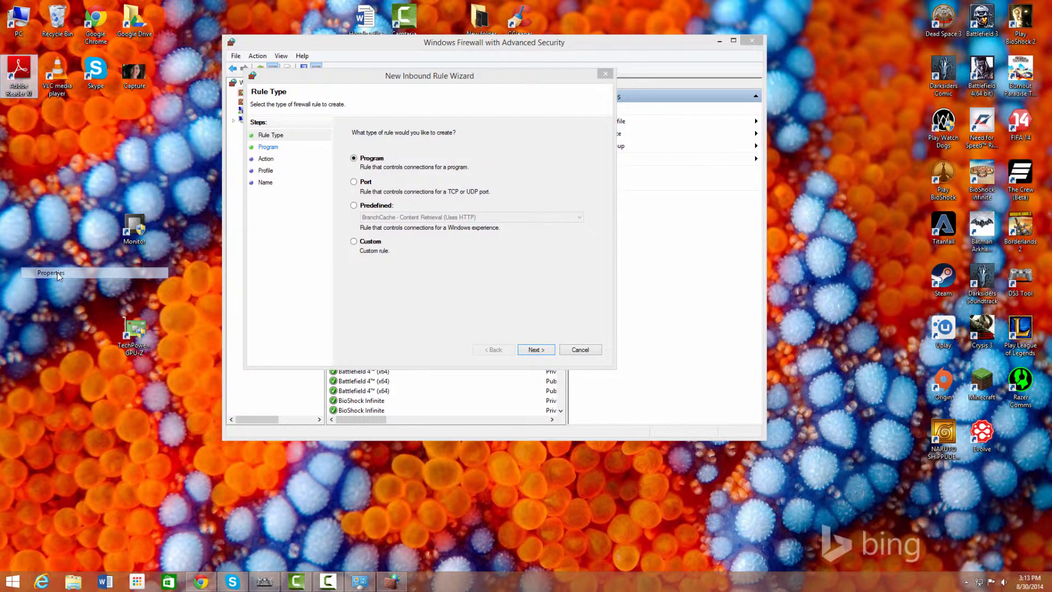
{"action": "left_click", "coordinate": [463, 343]}
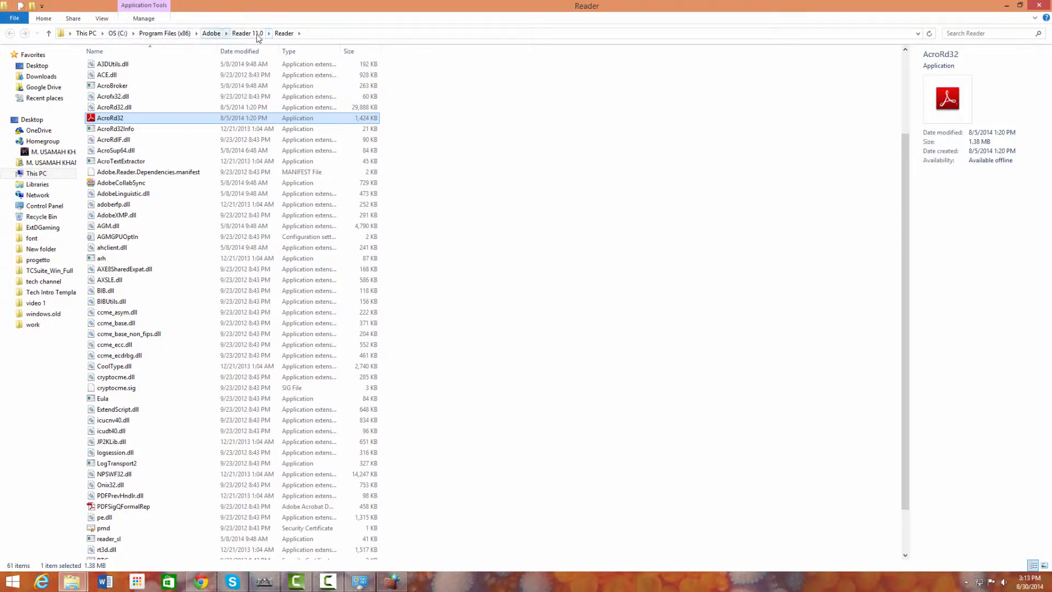
{"action": "left_click", "coordinate": [1007, 5]}
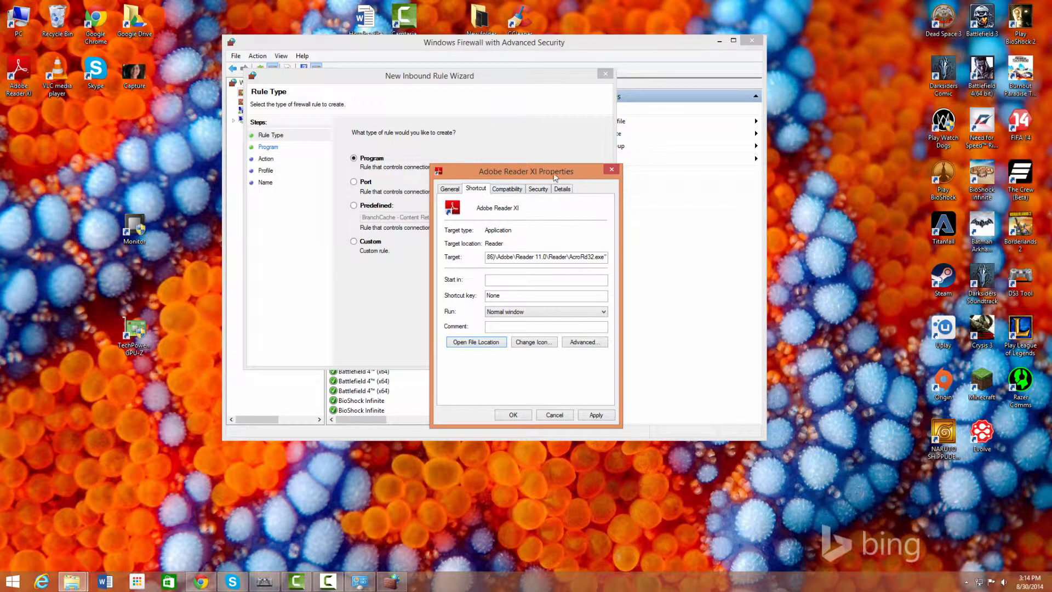
{"action": "left_click_drag", "start_coordinate": [553, 174], "coordinate": [508, 202]}
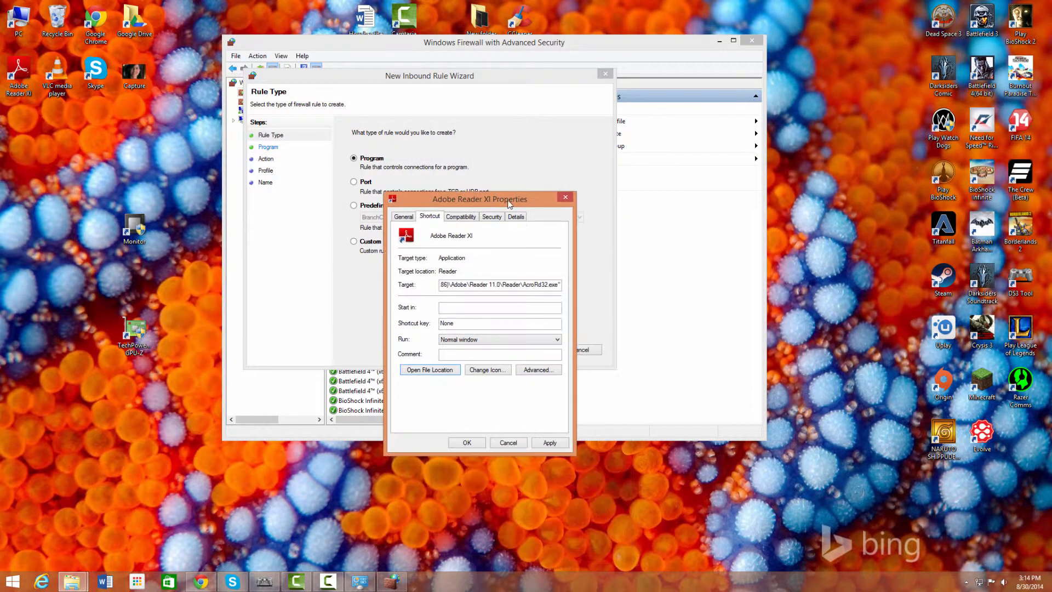
{"action": "left_click", "coordinate": [564, 199]}
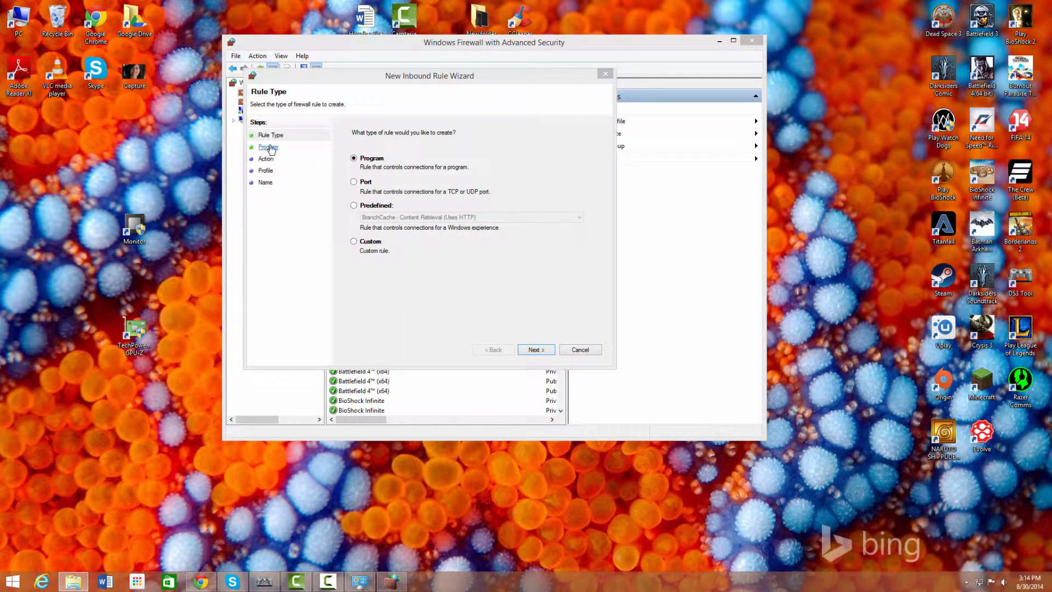
Step: Move to the wizard's Program step and browse to C:\Program Files (x86)
{"action": "left_click", "coordinate": [544, 350]}
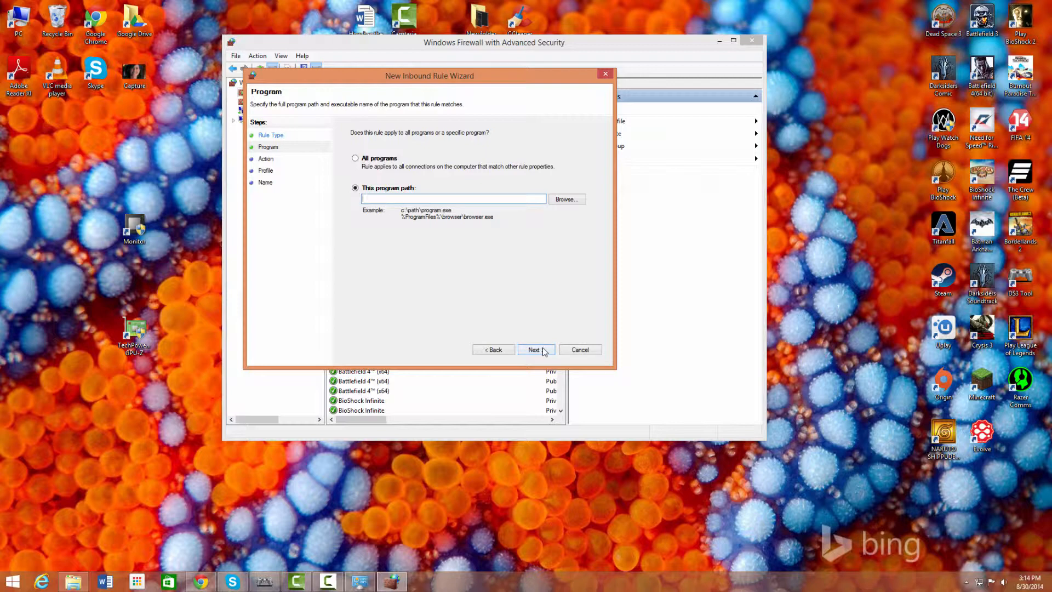
{"action": "left_click", "coordinate": [568, 199]}
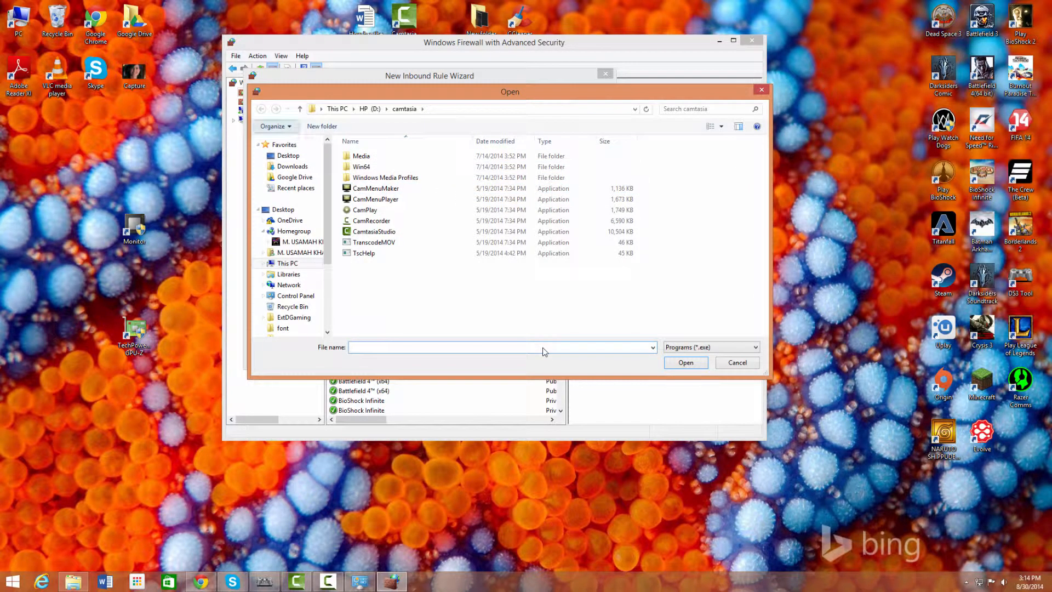
{"action": "left_click", "coordinate": [370, 109]}
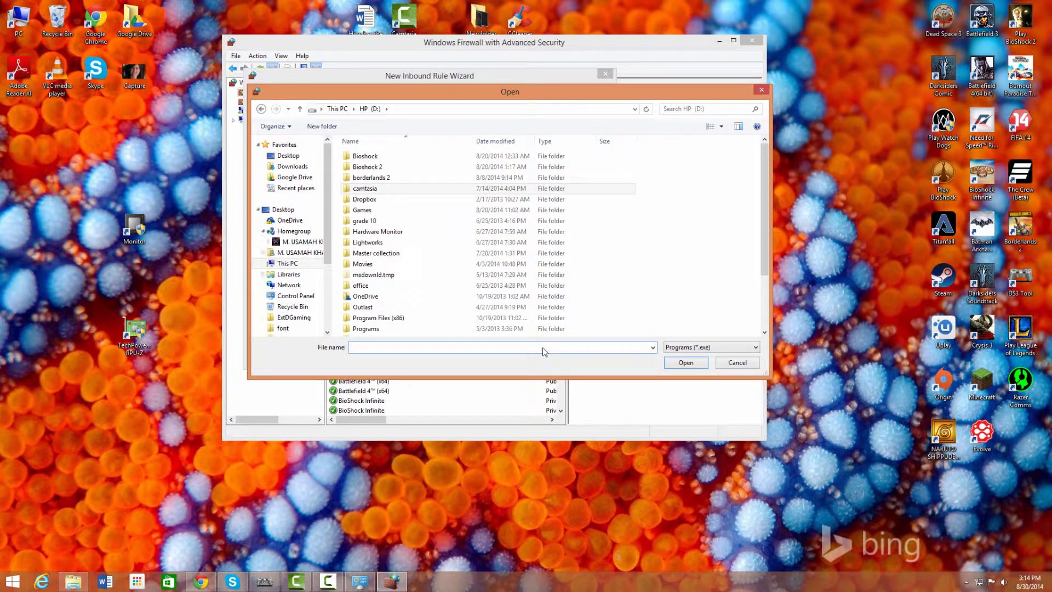
{"action": "left_click", "coordinate": [338, 109]}
{"action": "double_click", "coordinate": [404, 236]}
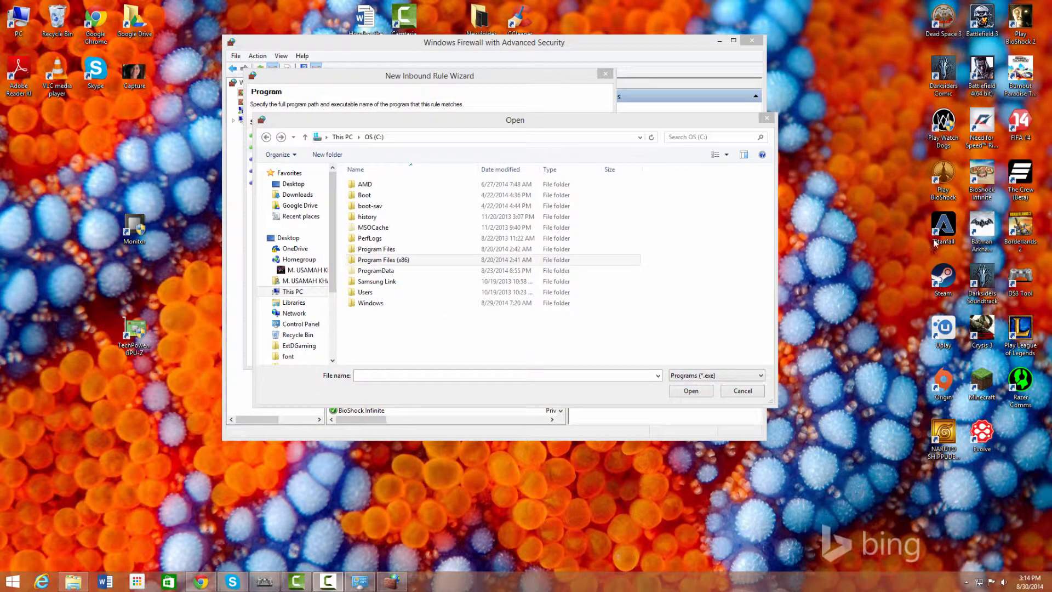
{"action": "left_click", "coordinate": [390, 261]}
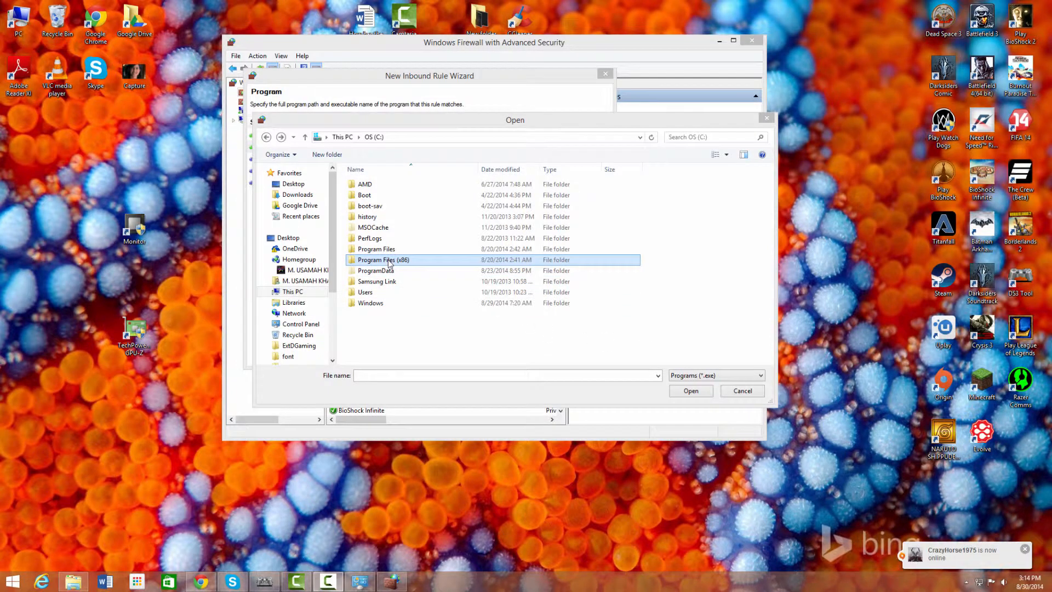
{"action": "double_click", "coordinate": [390, 261]}
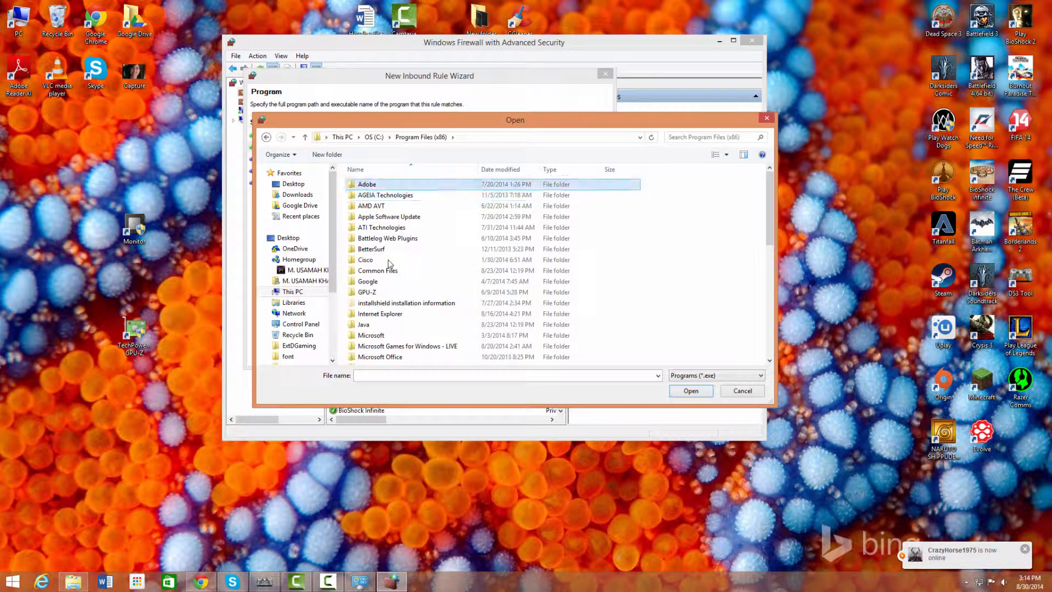
Step: Pick AcroRd32.exe from Adobe\Reader 11.0\Reader as the rule's program
{"action": "key", "text": "Return"}
{"action": "key", "text": "End"}
{"action": "key", "text": "Return"}
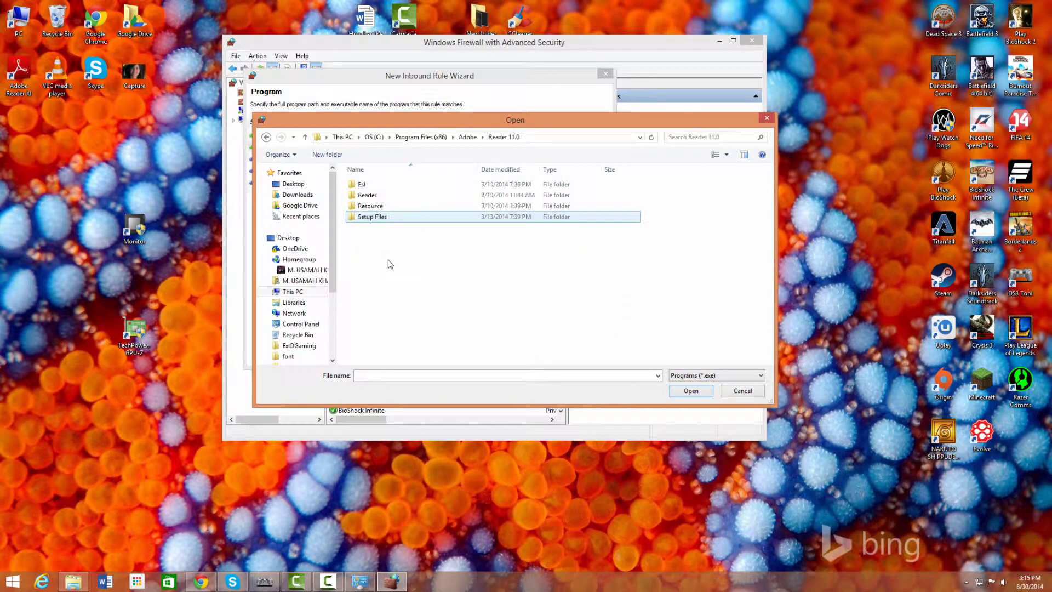
{"action": "key", "text": "Up"}
{"action": "key", "text": "Up"}
{"action": "key", "text": "Return"}
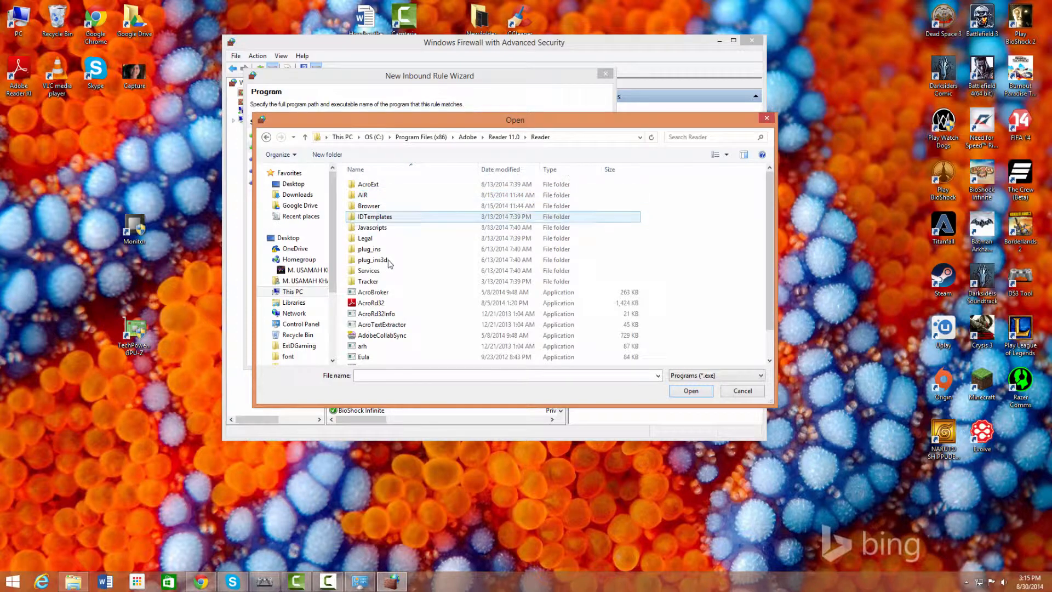
{"action": "key", "text": "Down"}
{"action": "key", "text": "Down"}
{"action": "key", "text": "Down"}
{"action": "key", "text": "Down"}
{"action": "key", "text": "Down"}
{"action": "key", "text": "Down"}
{"action": "key", "text": "Down"}
{"action": "key", "text": "Down"}
{"action": "key", "text": "Down"}
{"action": "key", "text": "Up"}
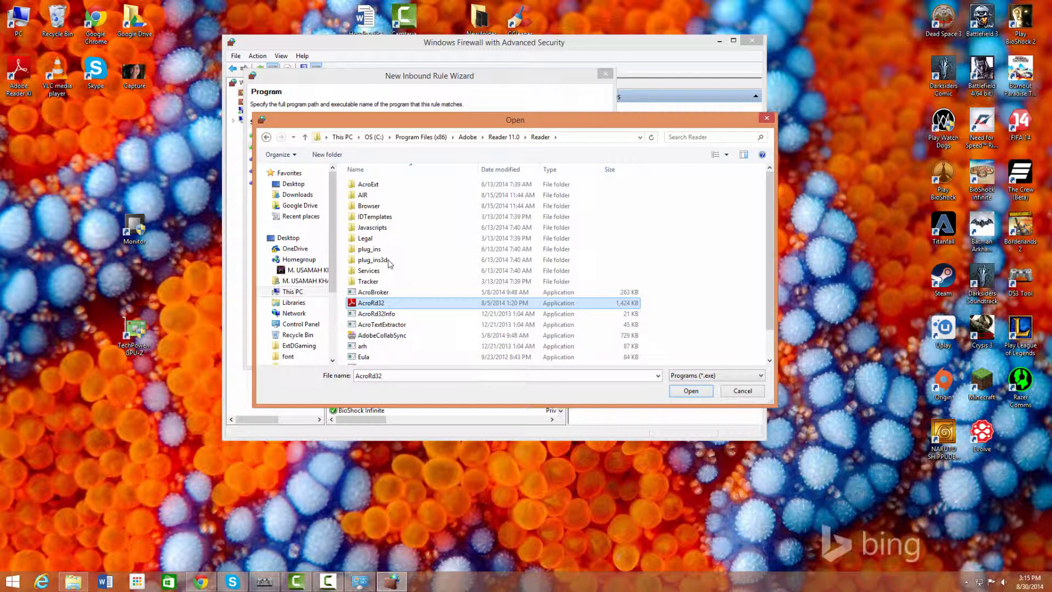
{"action": "key", "text": "Return"}
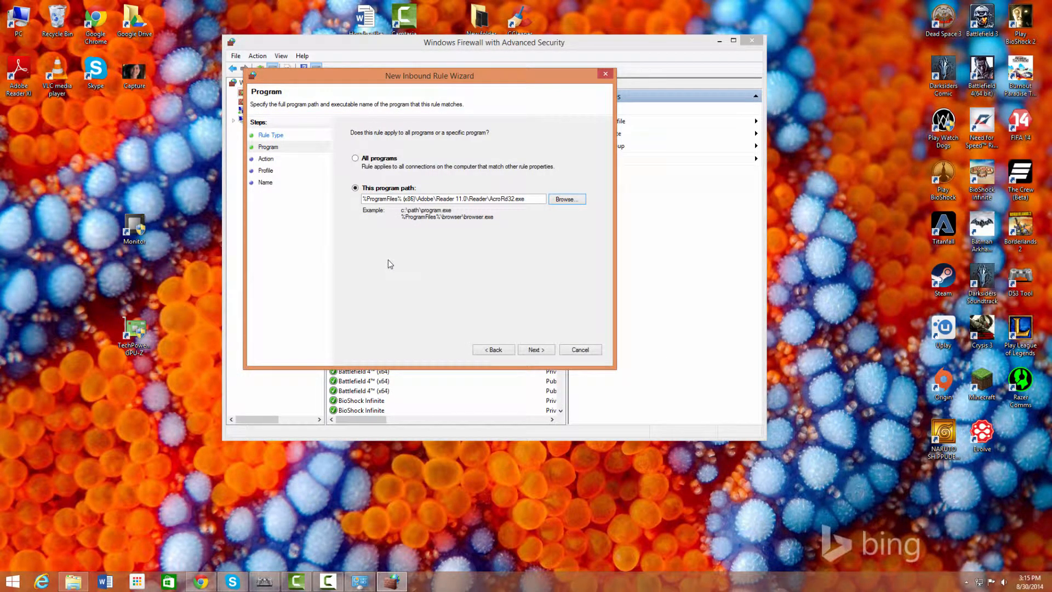
Step: Keep Block the connection and all three profiles, name the rule Reader_IN, and finish
{"action": "key", "text": "Return"}
{"action": "key", "text": "Return"}
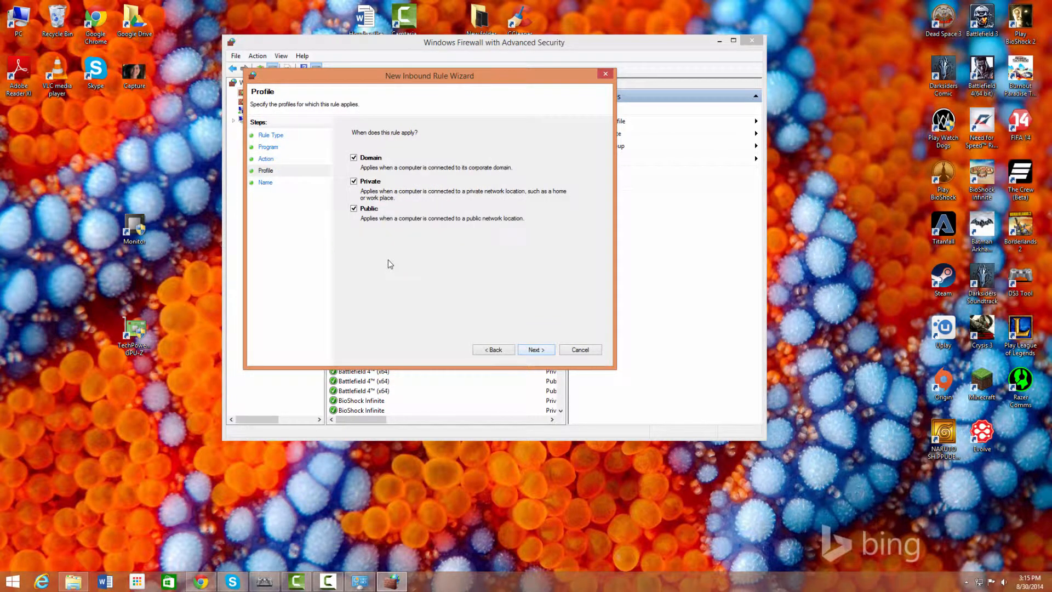
{"action": "key", "text": "alt+b"}
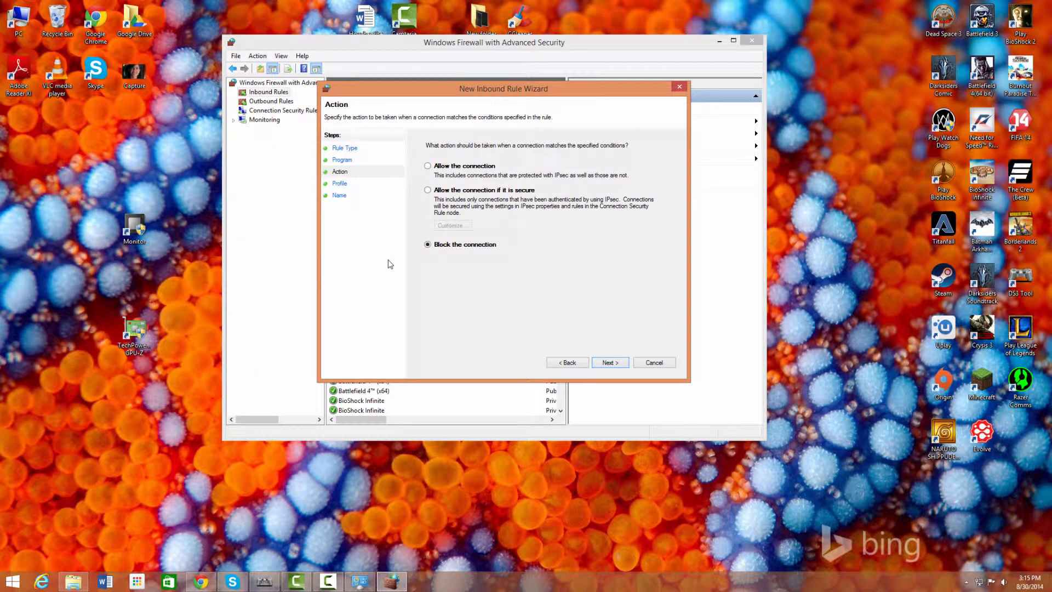
{"action": "key", "text": "Return"}
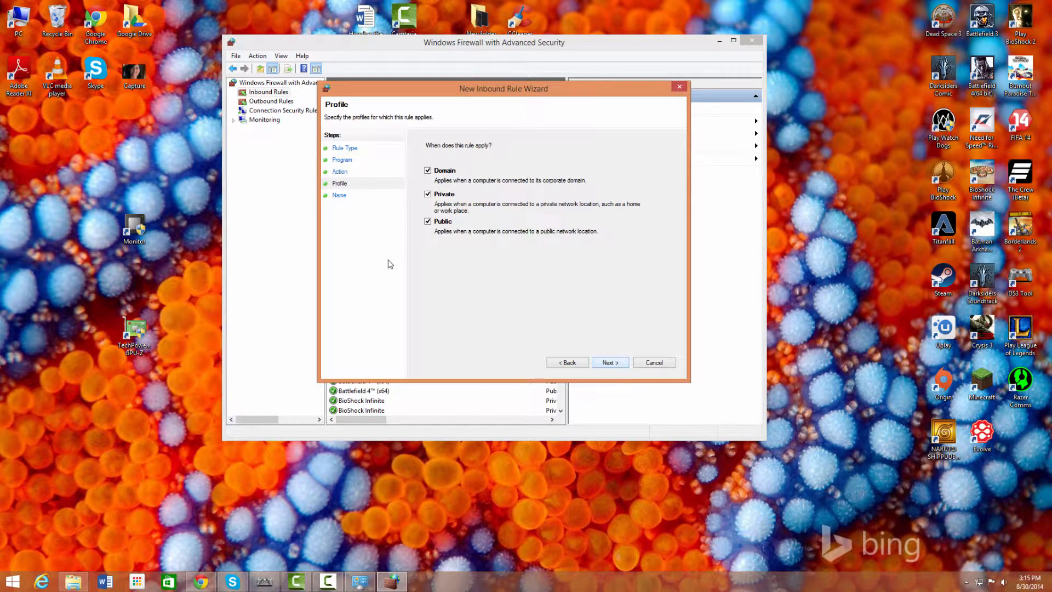
{"action": "key", "text": "Return"}
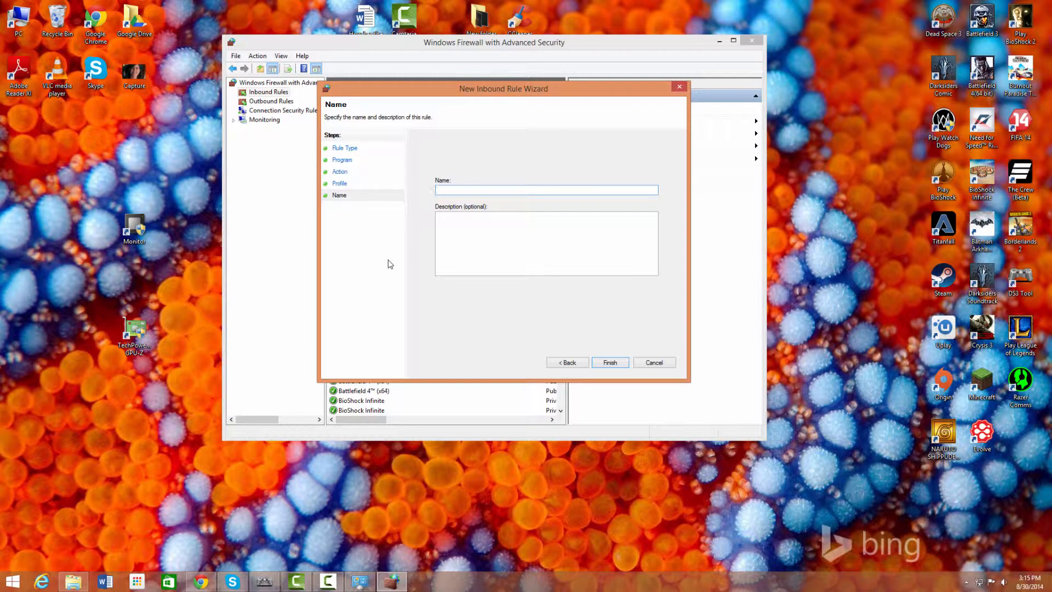
{"action": "type", "text": "Reader_IN"}
{"action": "key", "text": "Return"}
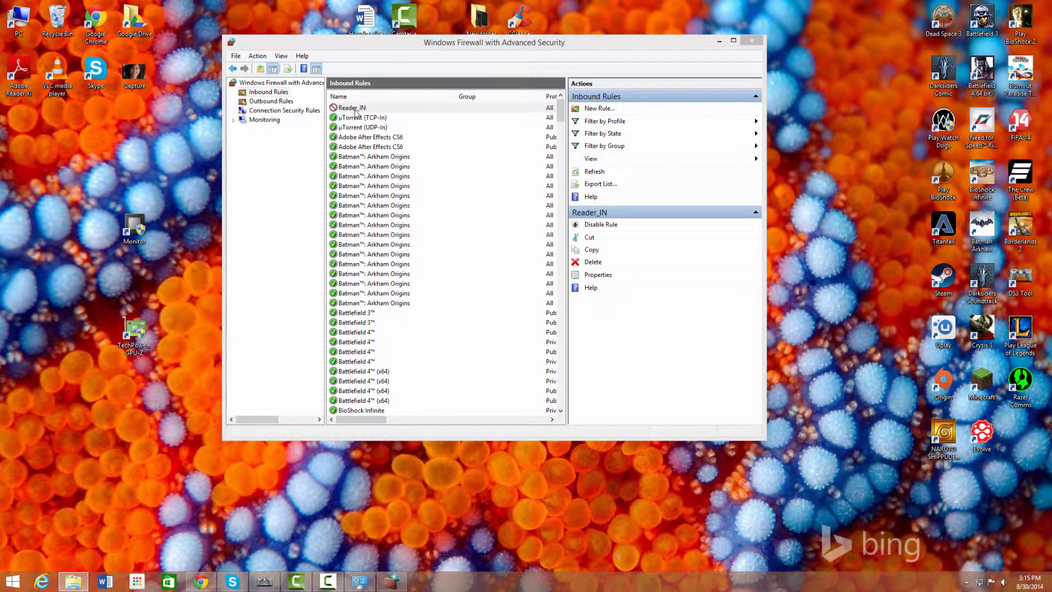
Step: Delete the Reader_IN rule, confirm, and switch to the Outbound Rules list
{"action": "left_click", "coordinate": [596, 267]}
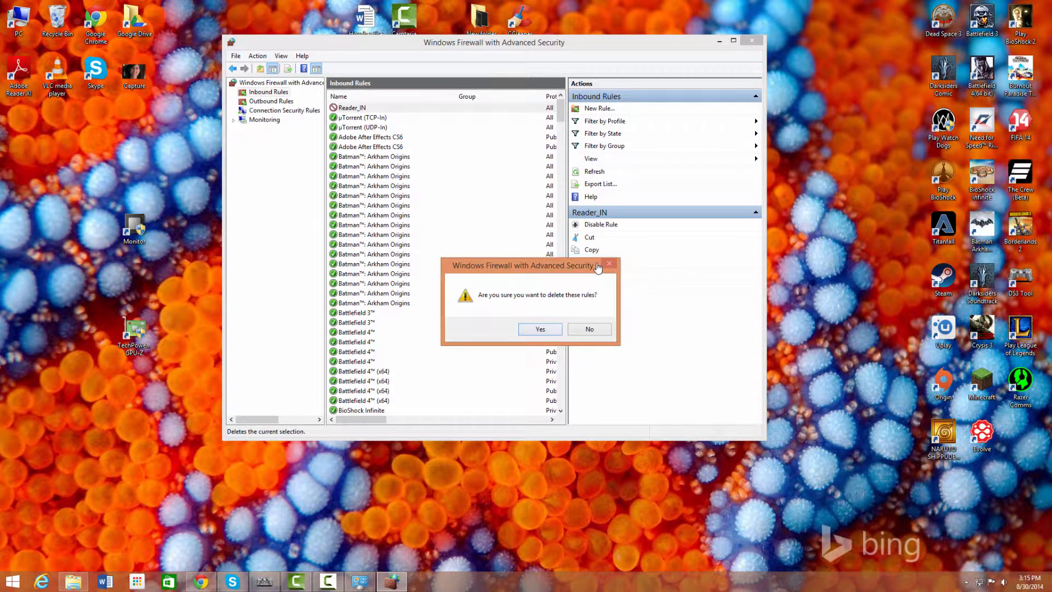
{"action": "key", "text": "Return"}
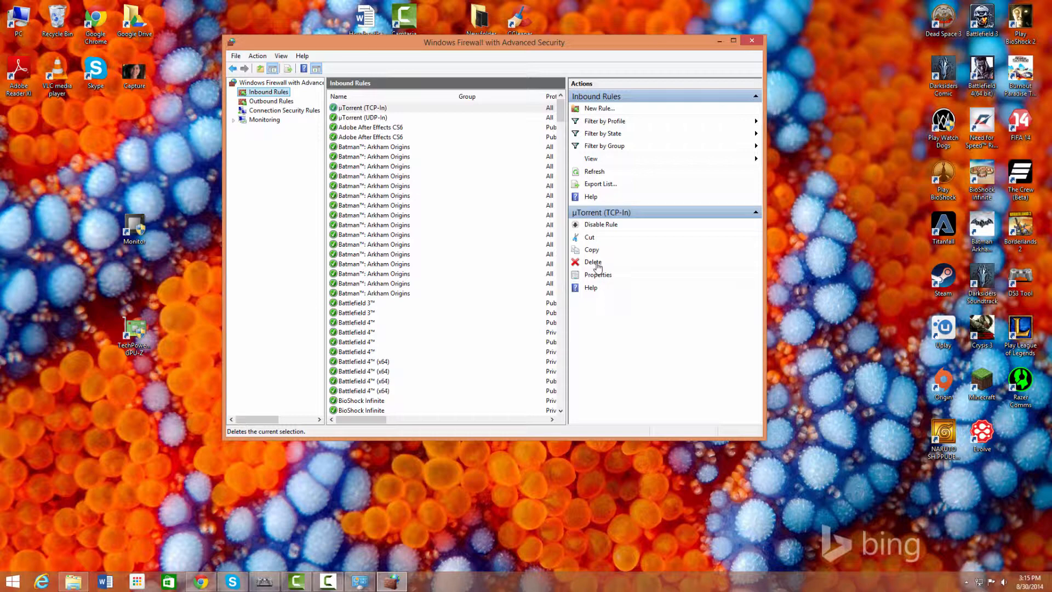
{"action": "key", "text": "Down"}
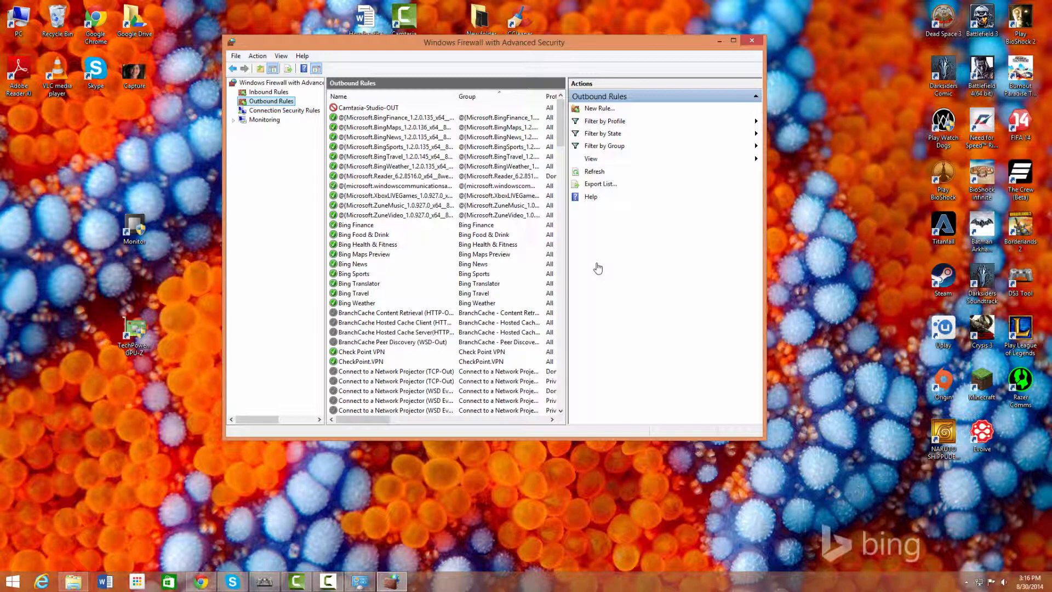
Step: Launch a new outbound rule and keep Program as its rule type
{"action": "key", "text": "Up"}
{"action": "key", "text": "Down"}
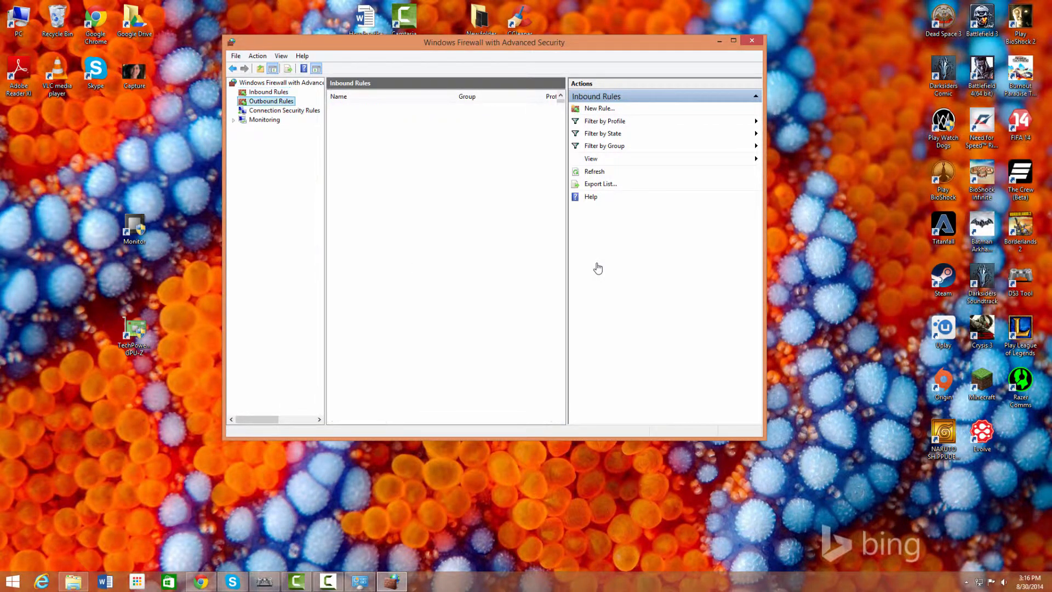
{"action": "key", "text": "Return"}
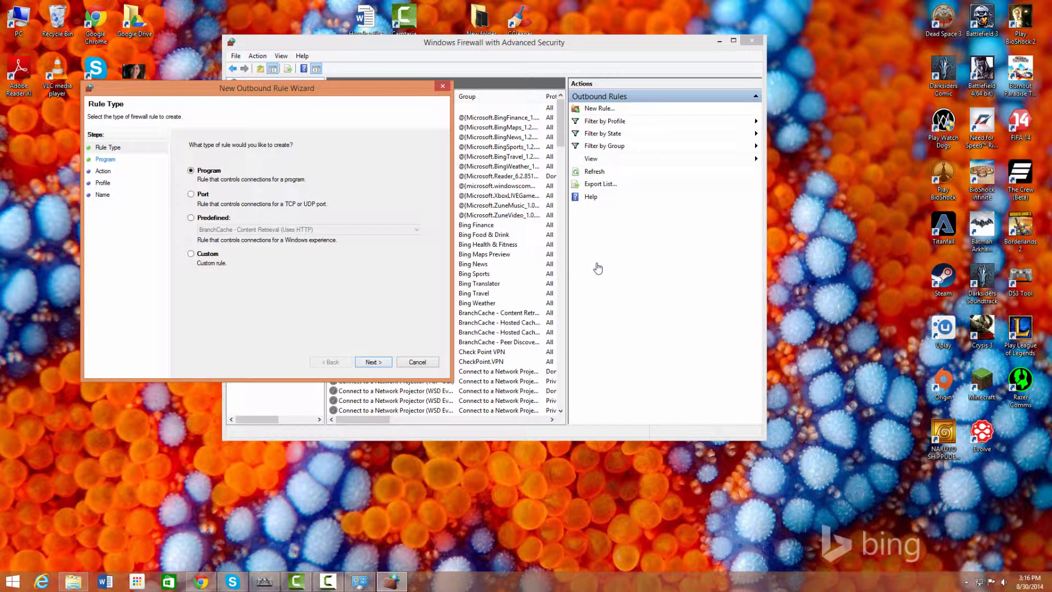
{"action": "key", "text": "Return"}
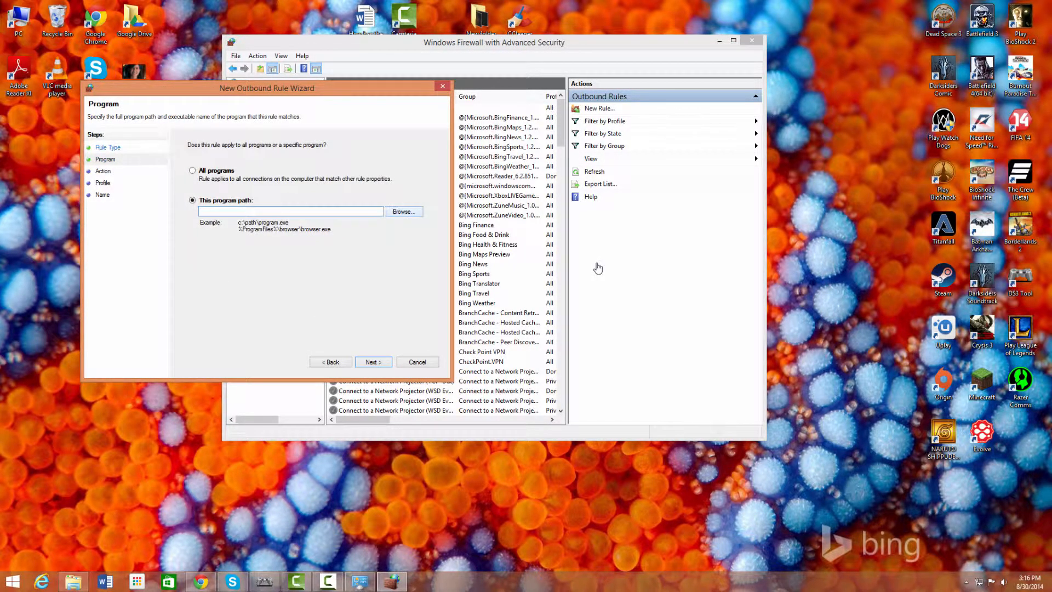